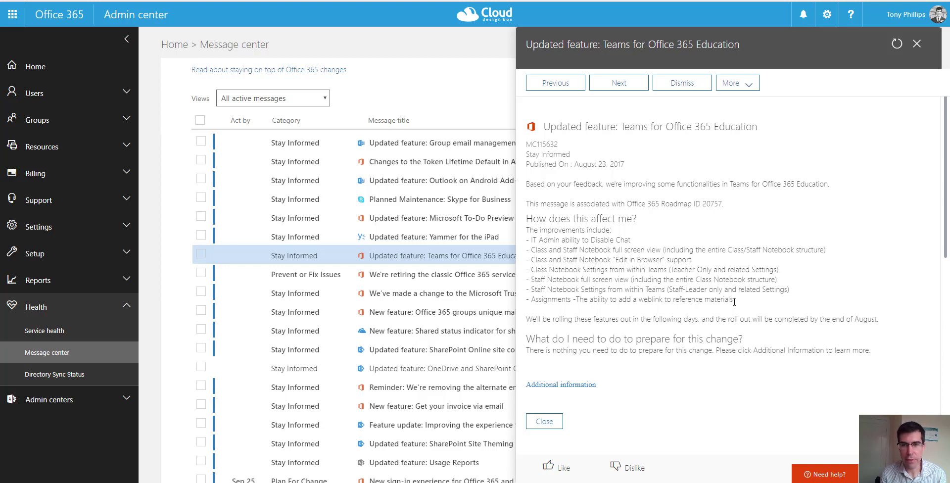
- Highlight the update's Class/Staff Notebook, Notebook Settings, full screen view and Assignments weblink bullets
drag(734, 301, 527, 232)
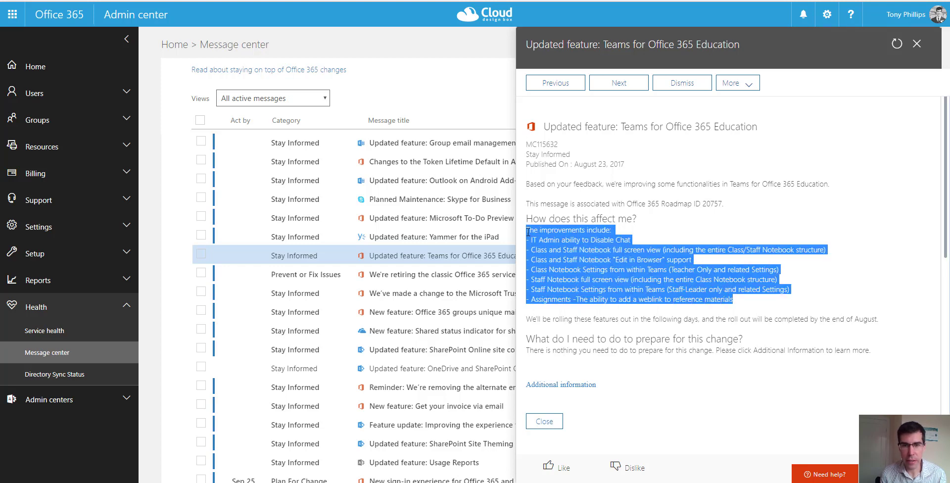
click(599, 226)
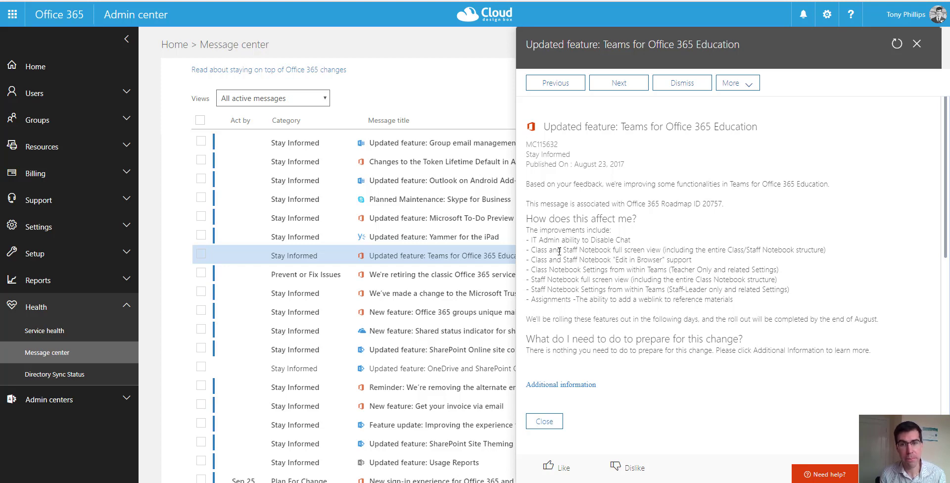
drag(532, 252, 722, 252)
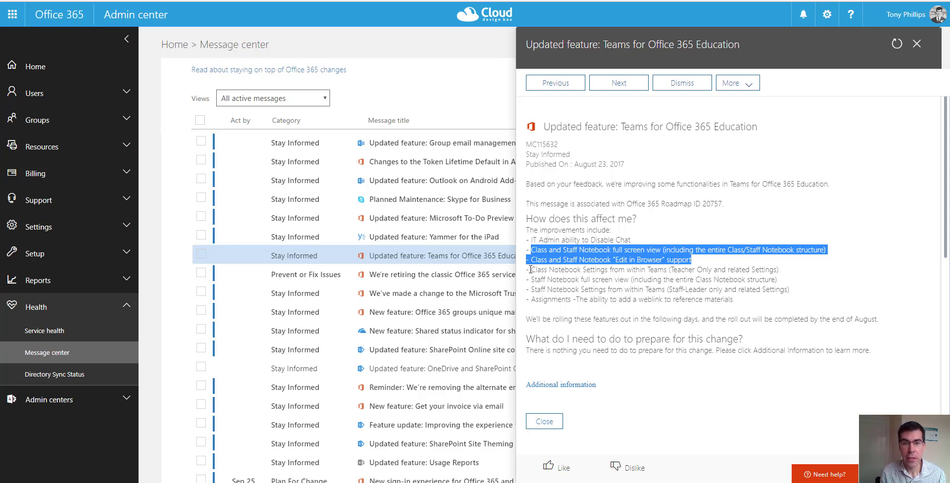
drag(530, 269, 772, 271)
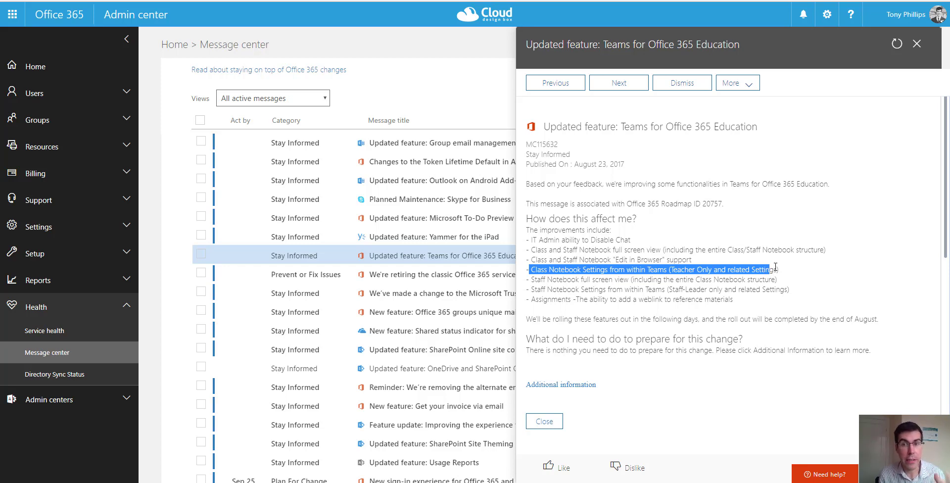
drag(530, 279, 791, 290)
drag(535, 299, 741, 301)
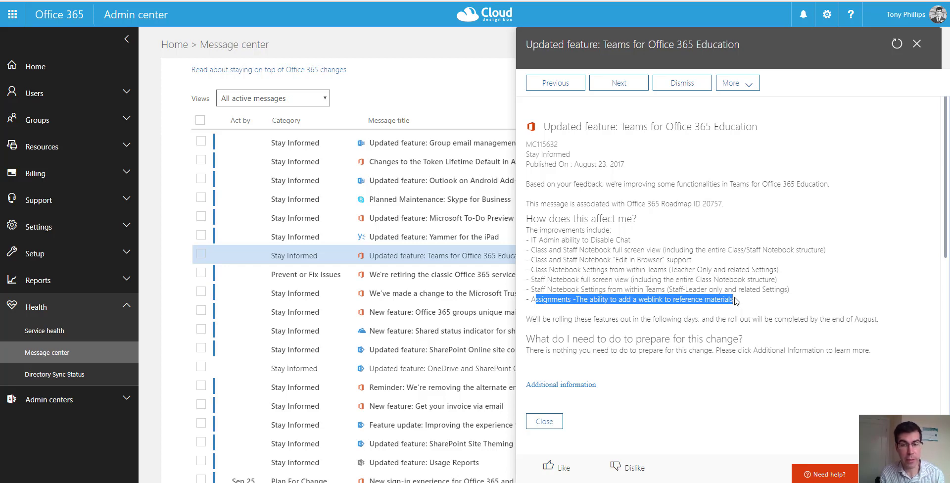
click(736, 300)
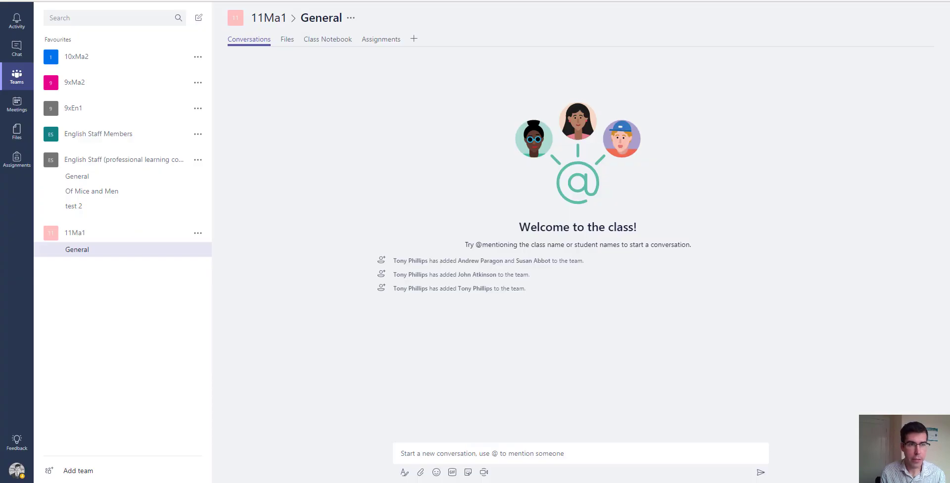
- Post 'Need help with assignment' as a new conversation in the 11Ma1 General channel
click(159, 250)
click(427, 450)
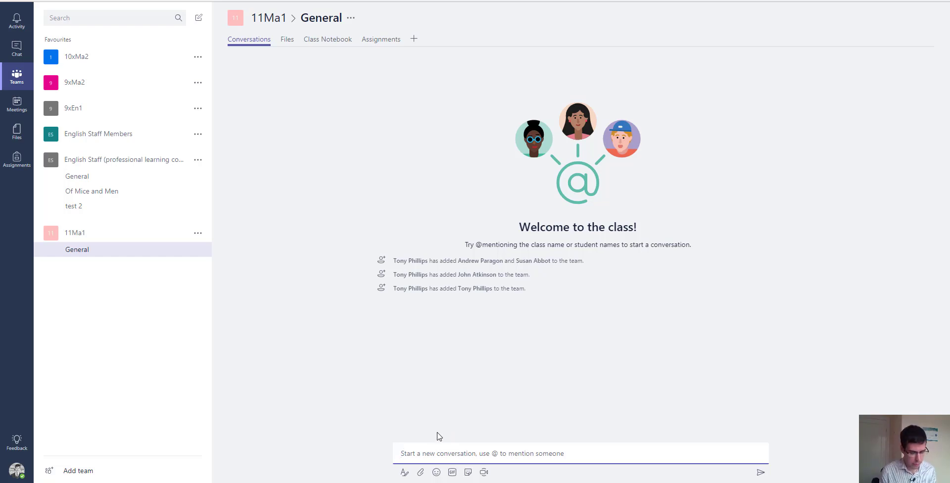
text(Need help with assignment)
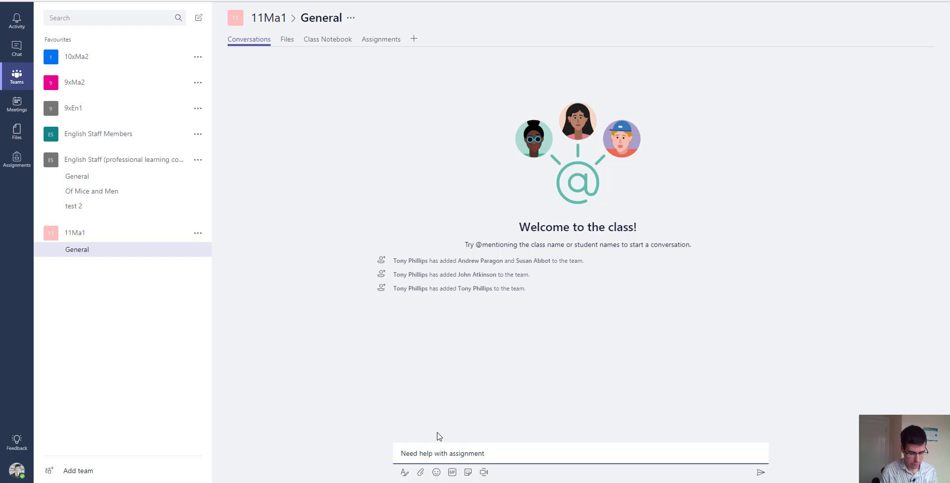
key(Return)
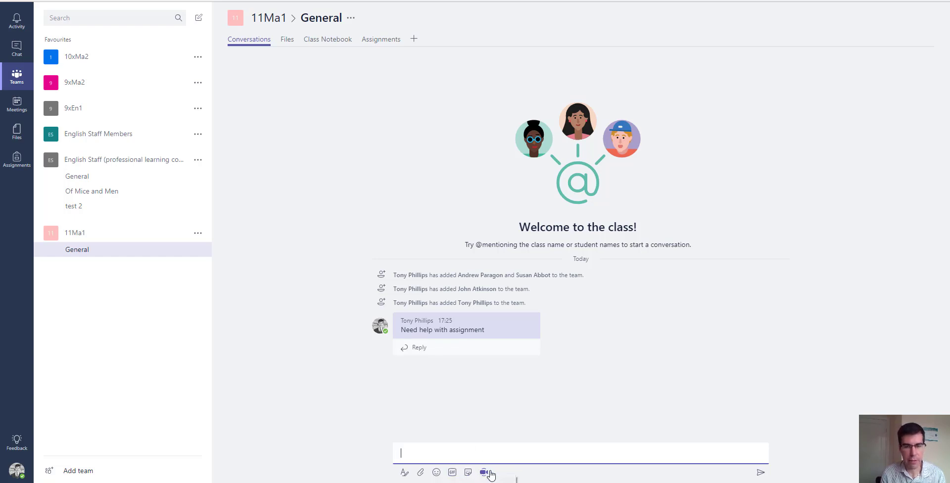
- Look through the Files and Class Notebook tabs, then open the 9xEn1 team's General channel
click(287, 43)
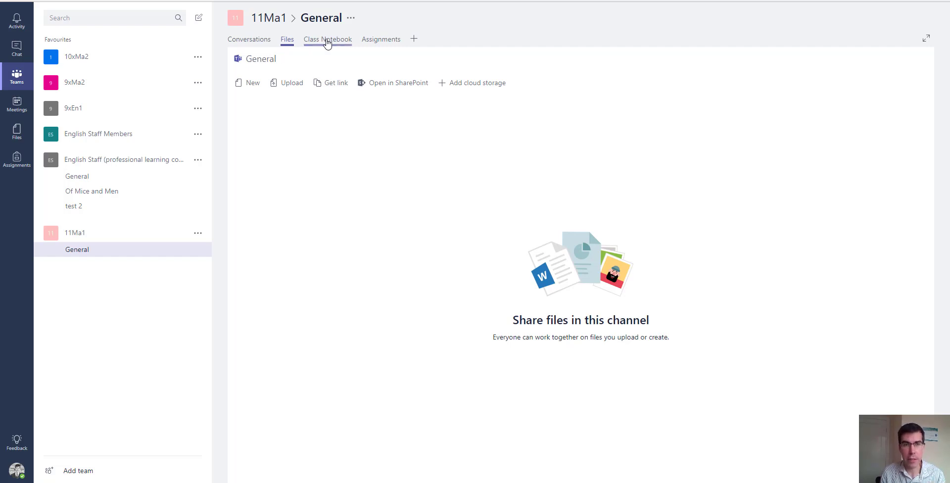
click(331, 43)
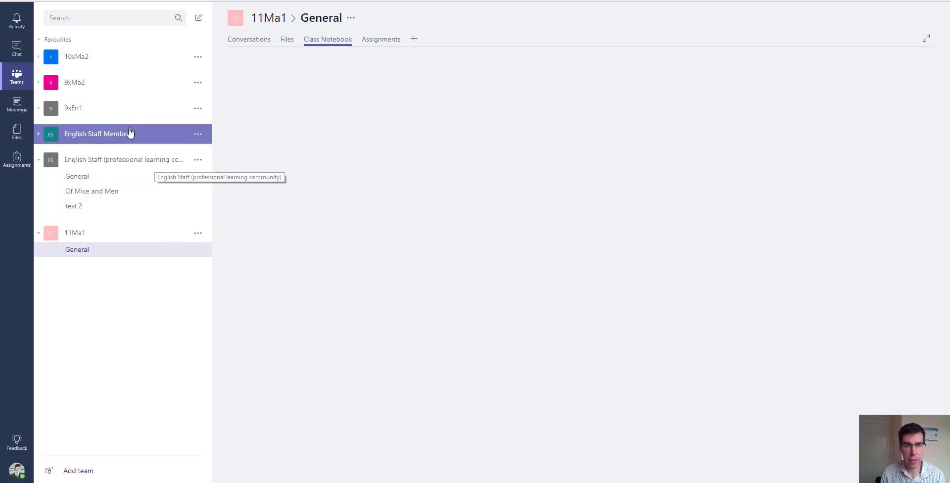
click(120, 110)
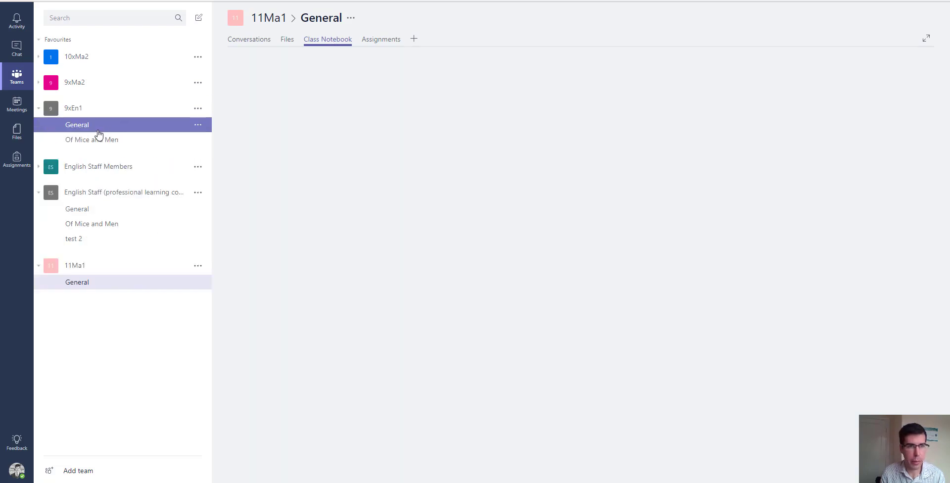
click(127, 126)
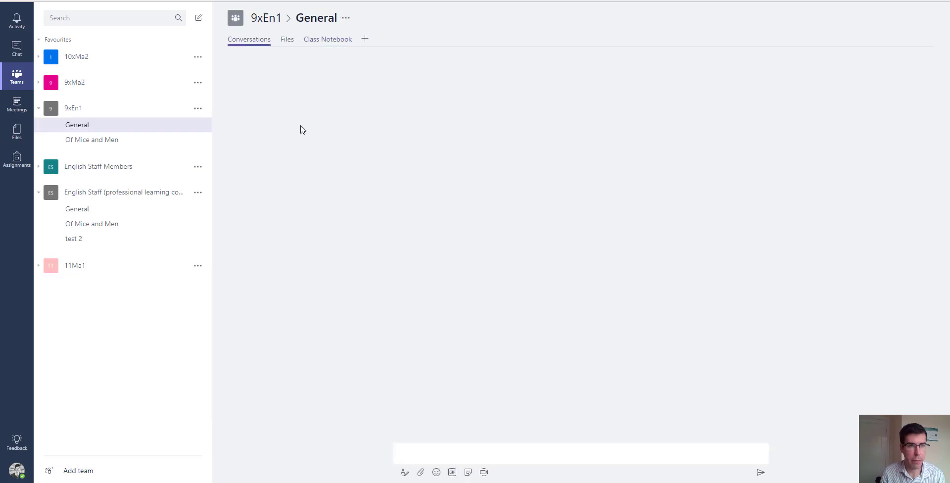
- Open the 9xEn1 Class Notebook, expand a student's sections, and show then hide the notebook teaching tools
click(334, 40)
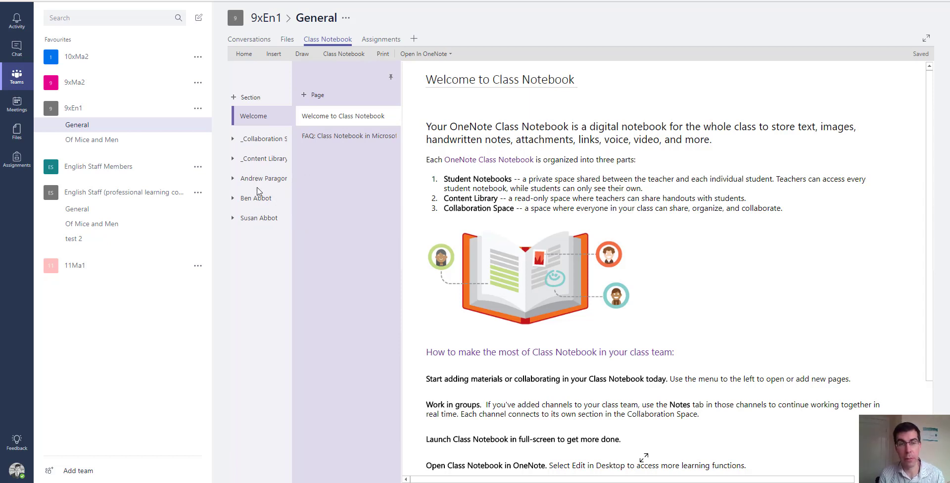
click(233, 200)
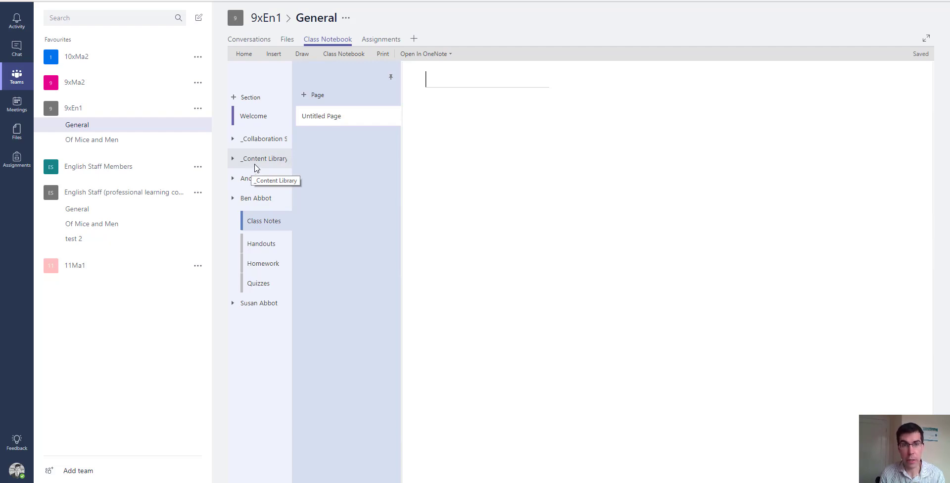
click(344, 58)
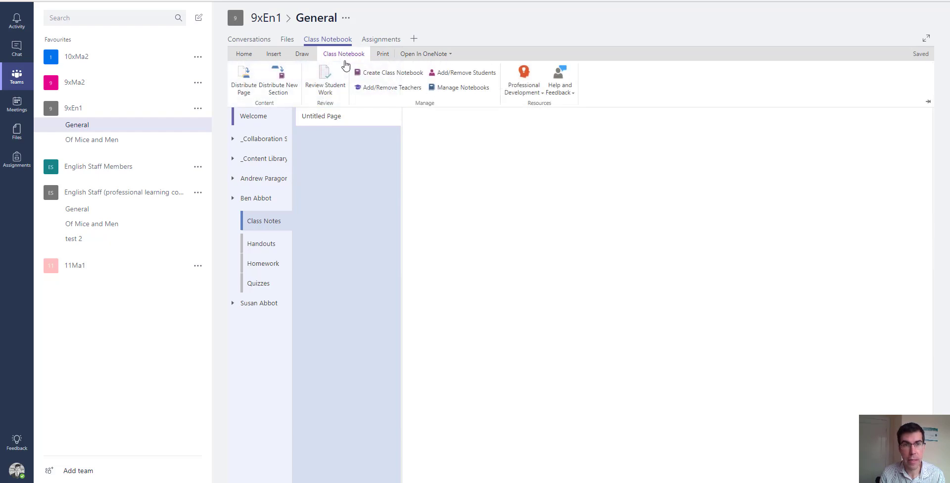
click(801, 238)
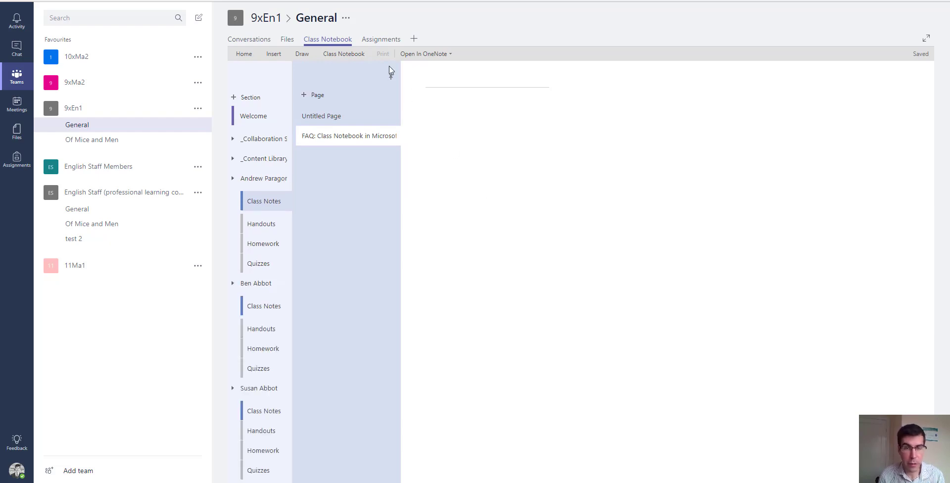
click(382, 42)
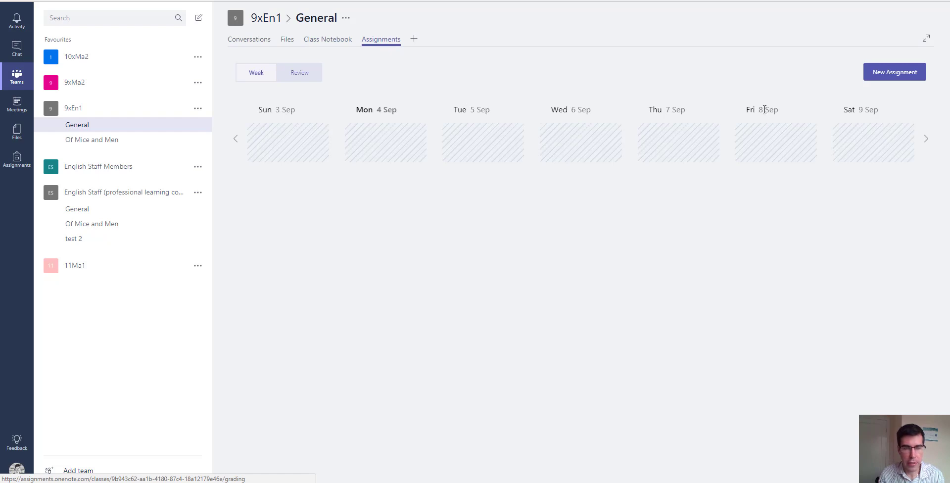
- Create a new assignment titled 'Of Mice and Men Homework' and move to its instructions
click(895, 75)
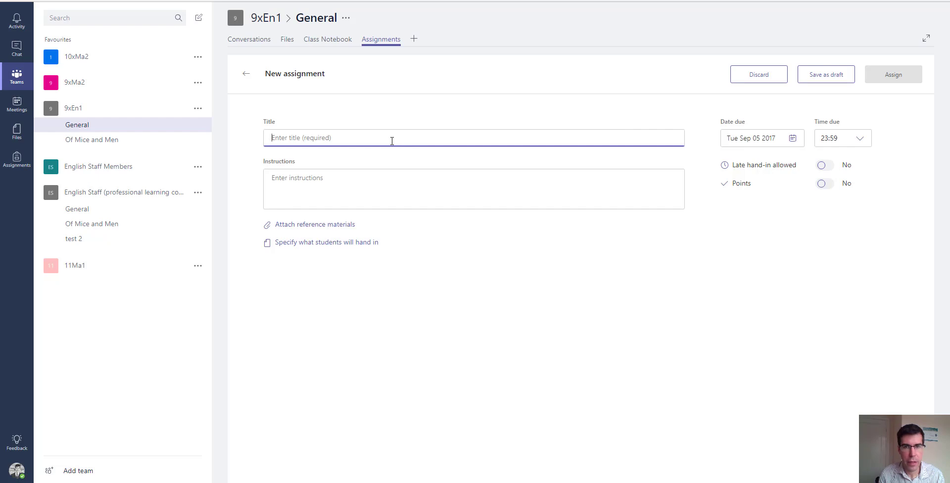
text(Of )
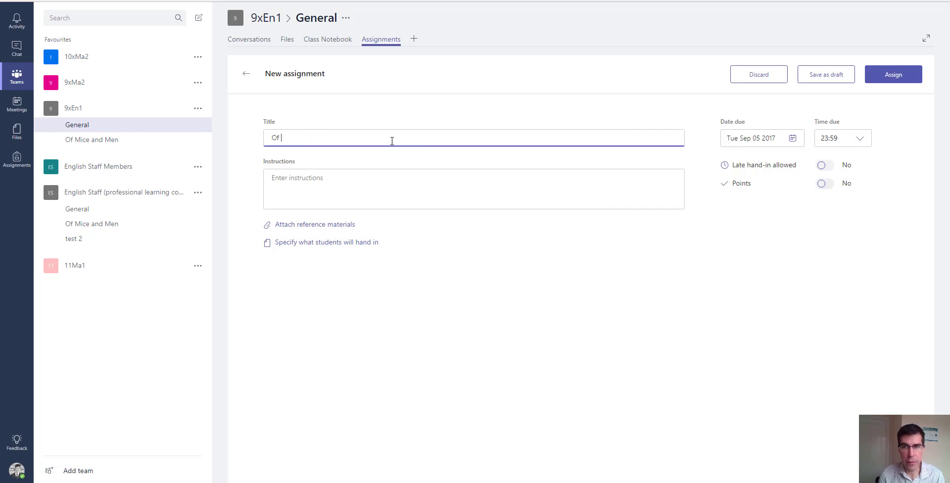
text(Mice and Men Homework)
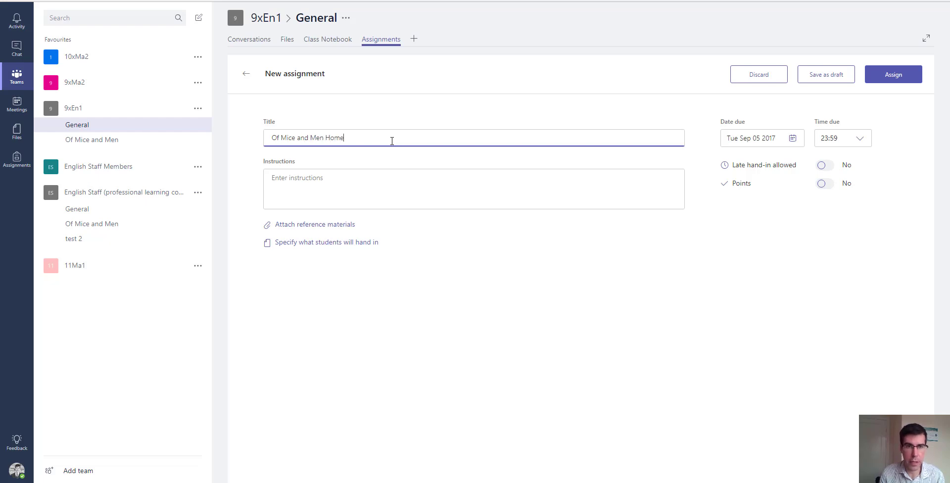
click(339, 189)
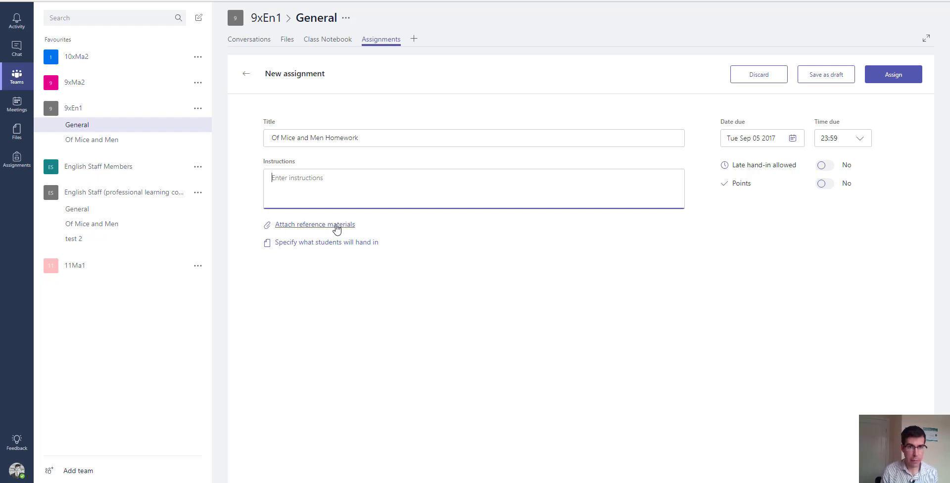
- Check the reference-material file options without attaching anything, then assign the homework to 9xEn1
click(334, 244)
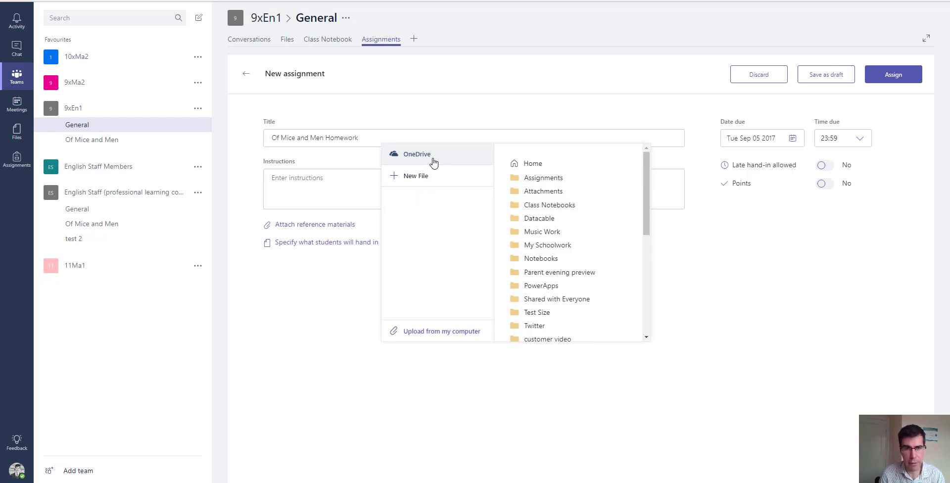
click(414, 187)
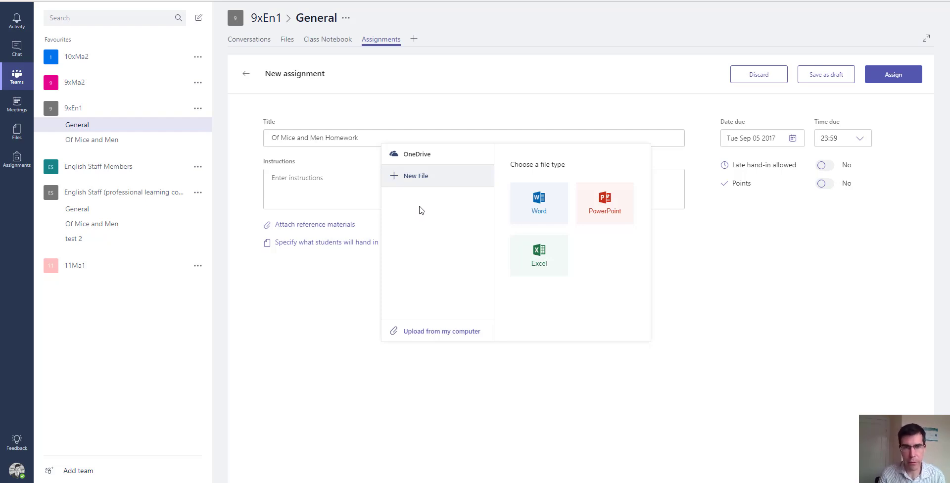
click(351, 291)
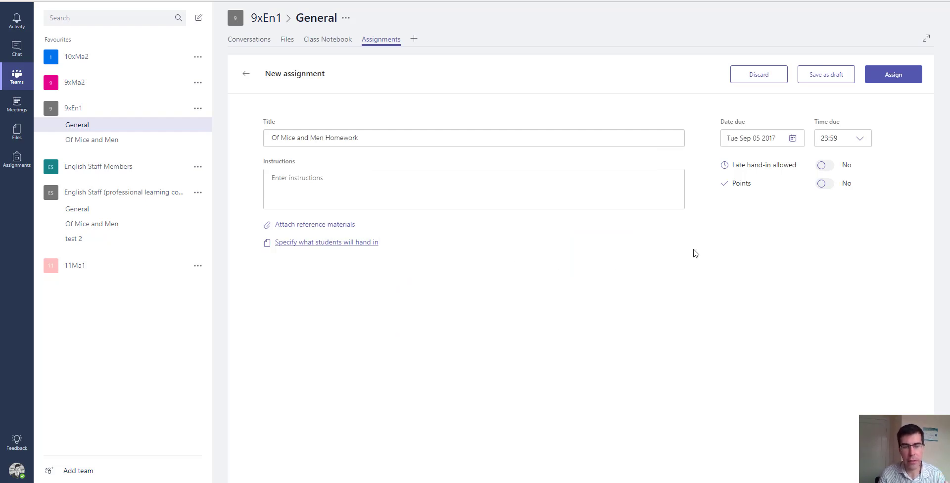
click(885, 79)
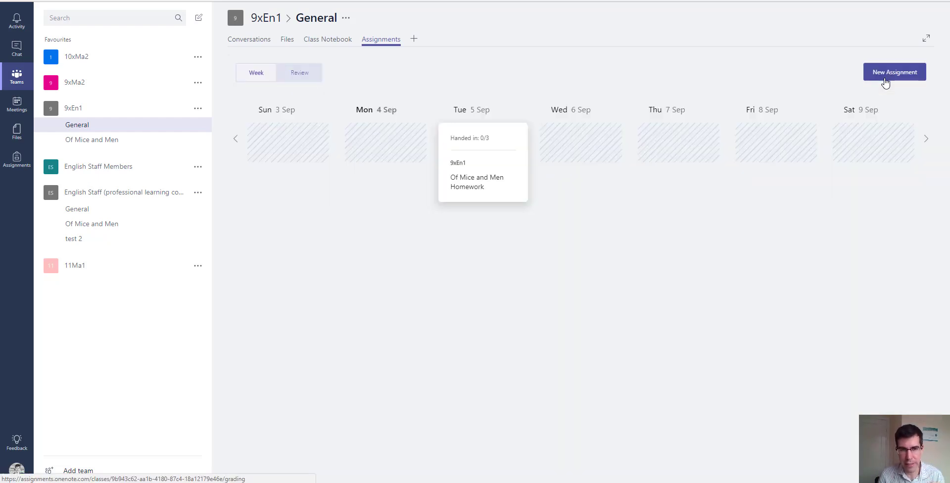
- Open the review list for 'Write an essay on Mice and Men' and begin feedback and points for the first student
click(299, 72)
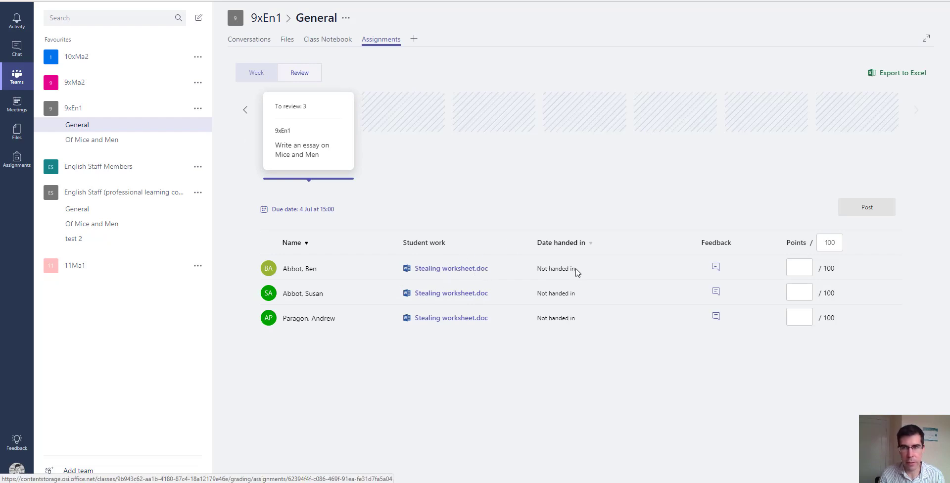
click(715, 267)
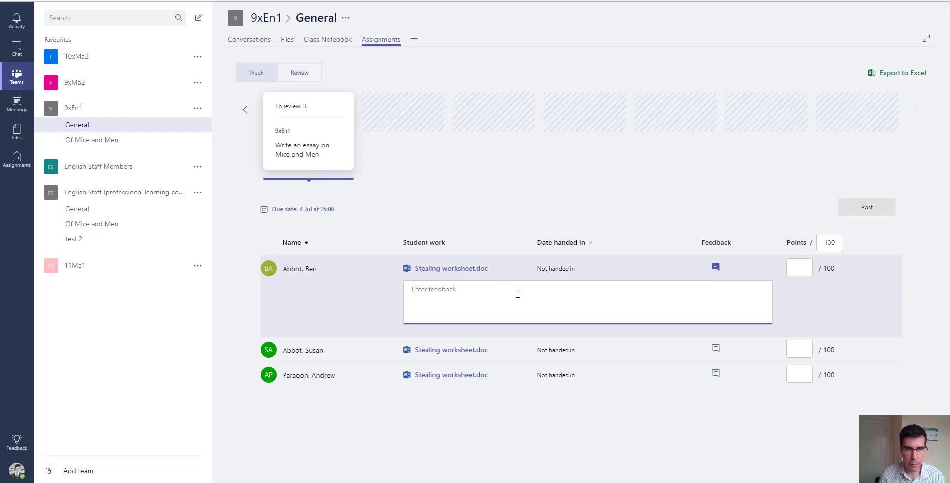
click(794, 267)
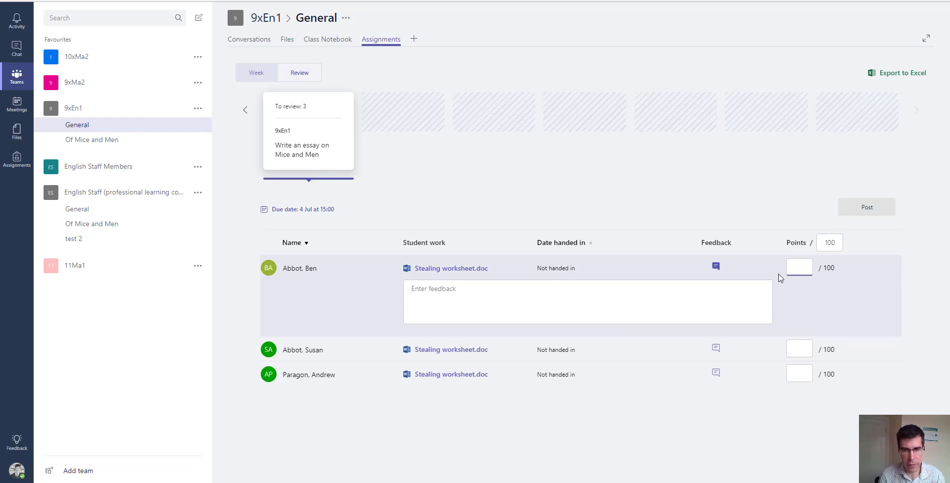